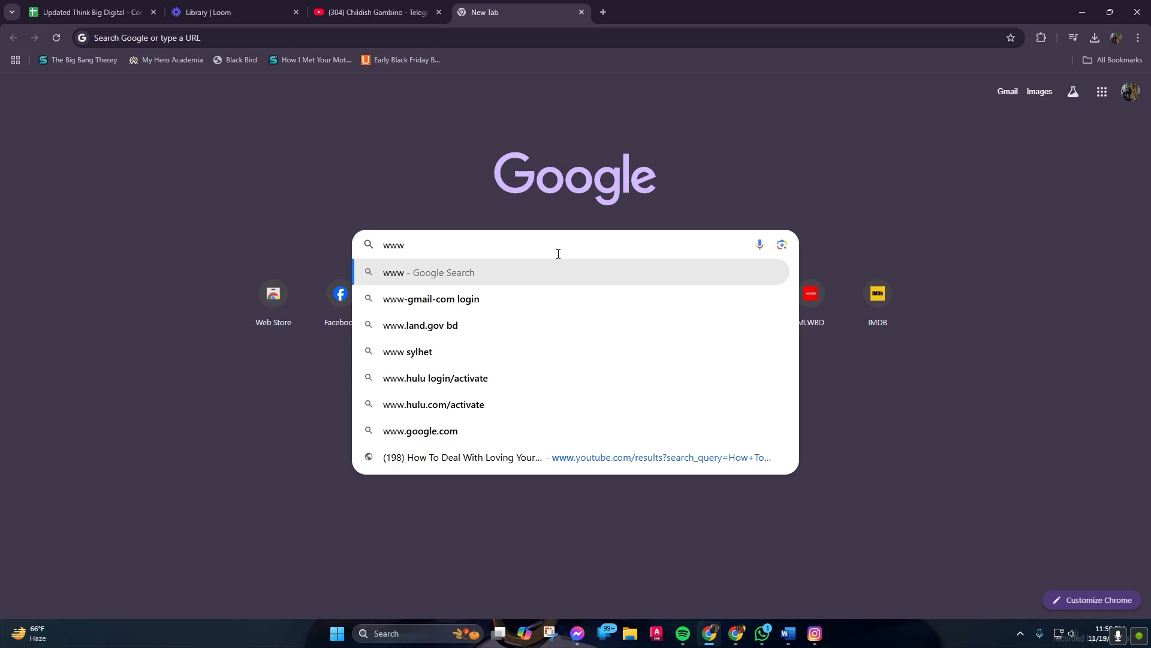
pyautogui.write('.canva')
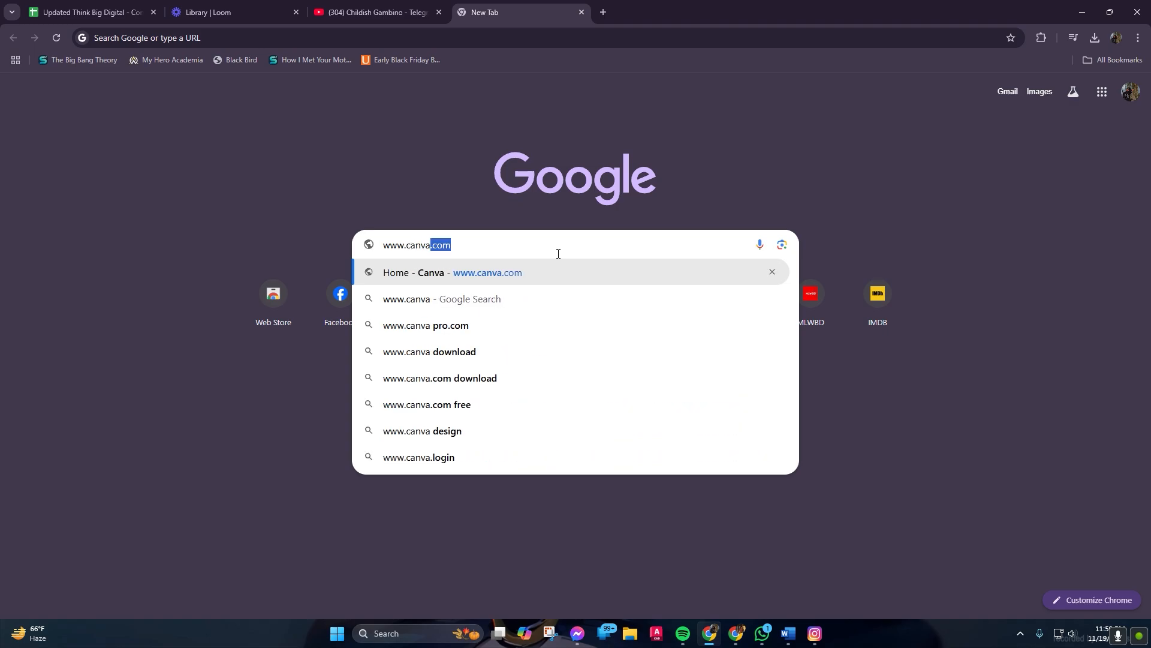
pyautogui.write('.com')
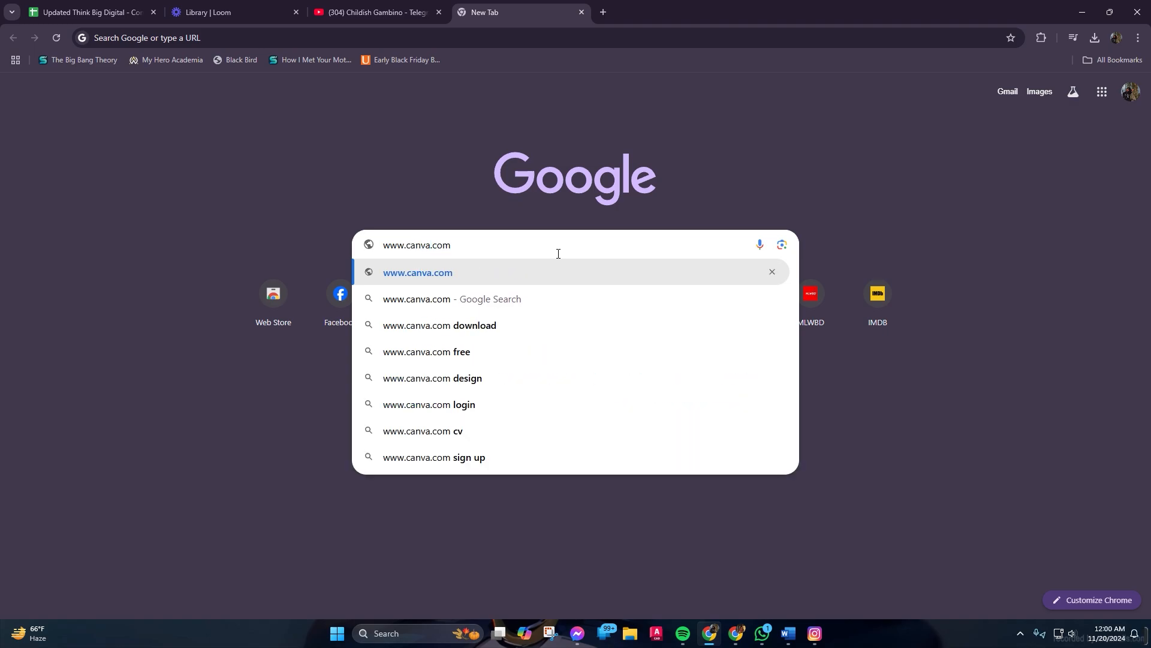
pyautogui.write('/')
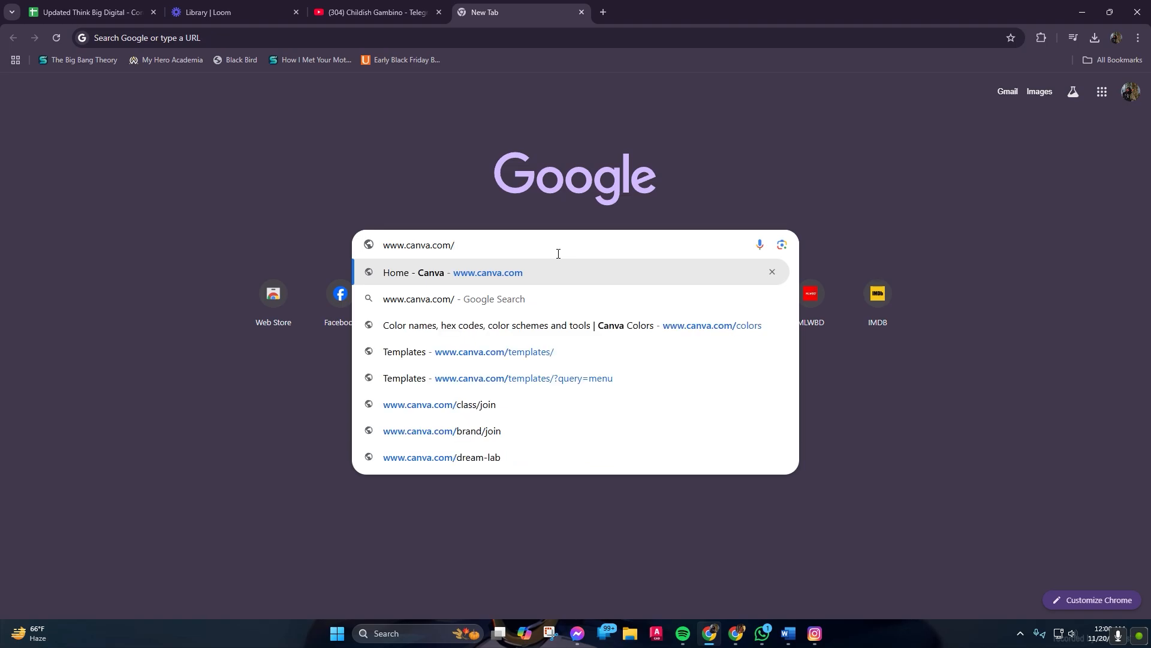
pyautogui.write('colors')
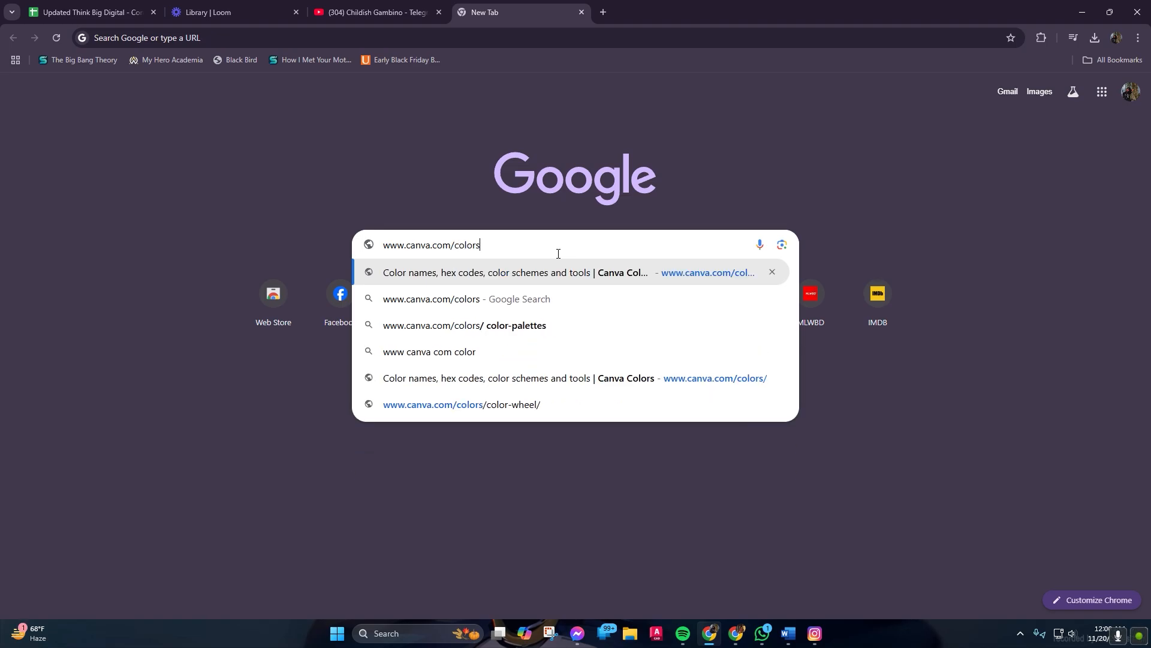
pyautogui.press('Return')
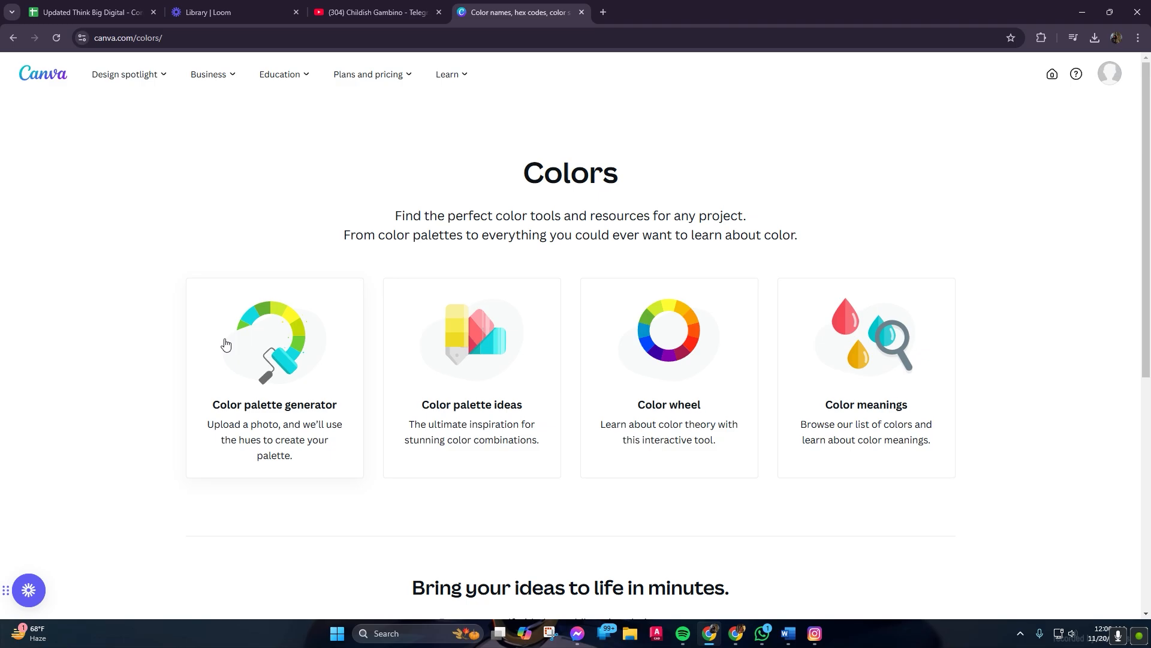
# Generate a color palette from the image "Glow Vectors & Illustrations for Free Download _ Freepik" in the Color palette generator
pyautogui.click(257, 384)
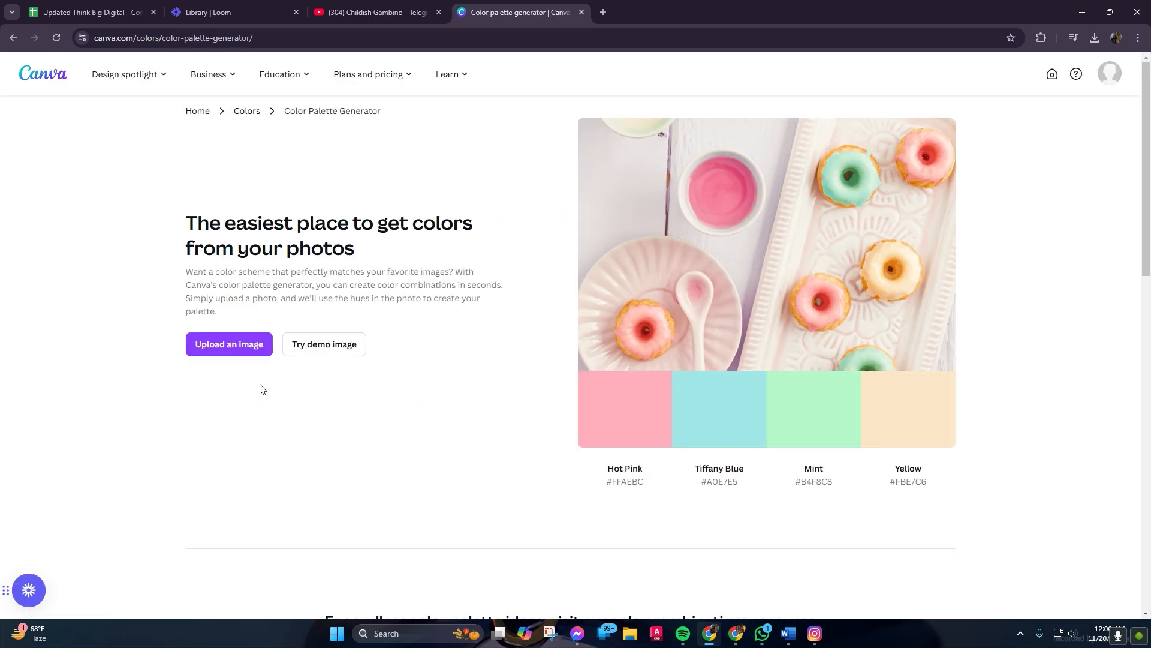
pyautogui.click(226, 353)
pyautogui.click(713, 240)
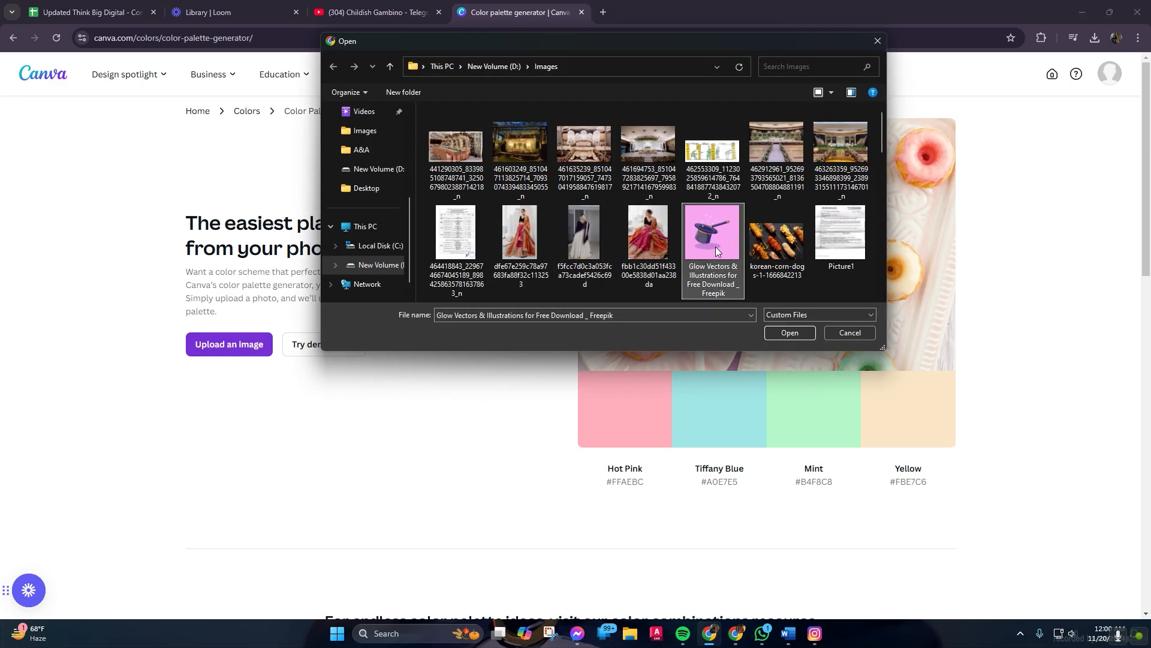
pyautogui.click(776, 331)
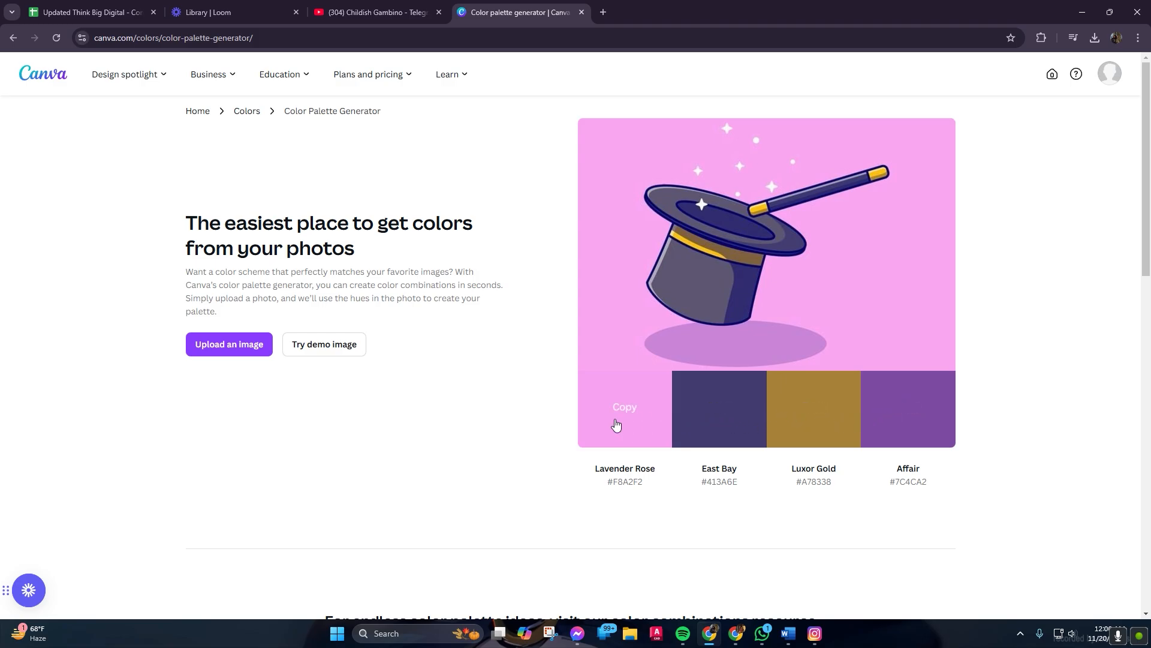
# Look over the suggested color combinations beneath the generated palette, and review the palette's color names and hex codes
pyautogui.scroll(-3, 640, 459)
pyautogui.scroll(-4, 640, 461)
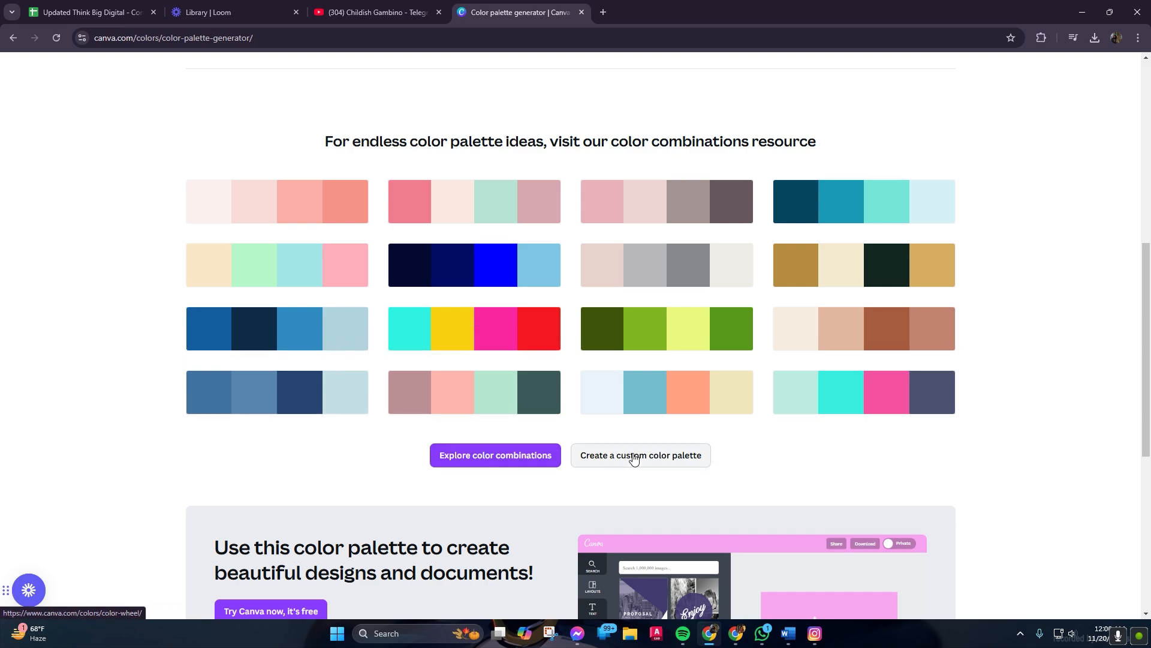
pyautogui.scroll(5, 509, 375)
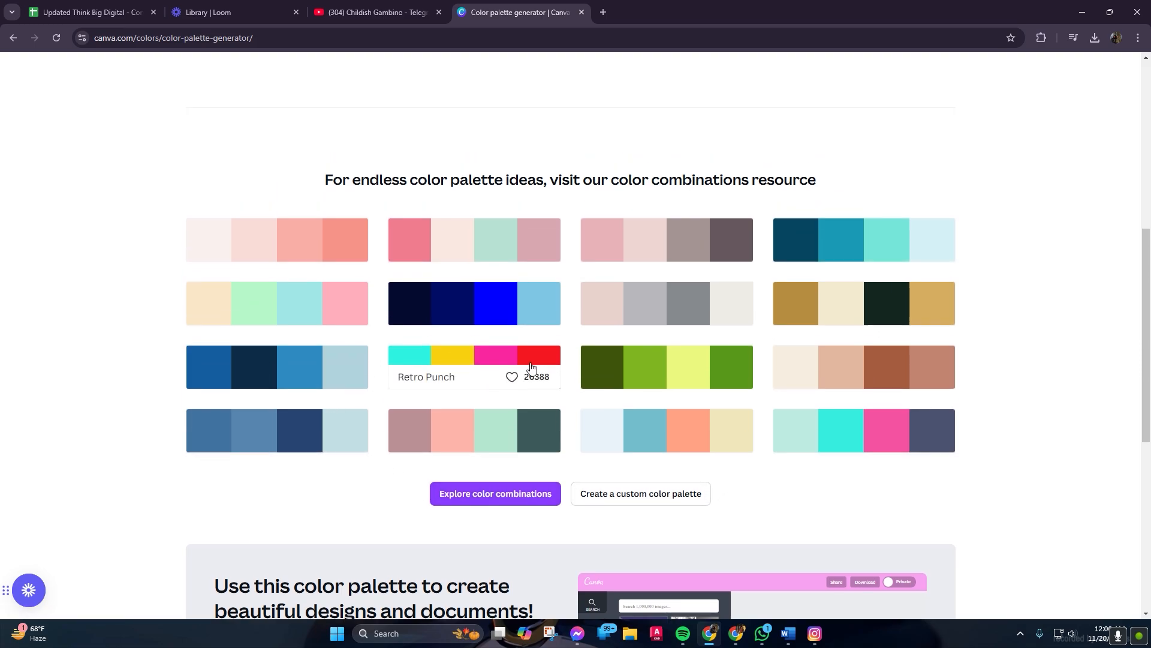
pyautogui.scroll(3, 668, 398)
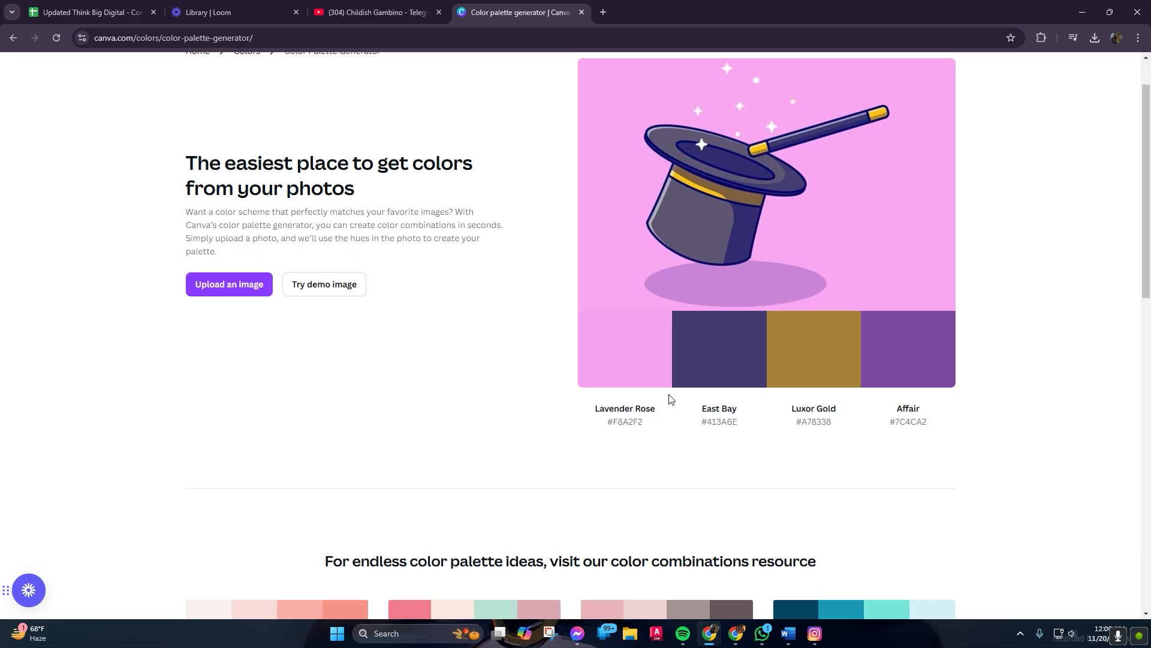
# Return to the Colors page, browse the Color palette ideas and open the Pastel Blonde color combination
pyautogui.click(14, 37)
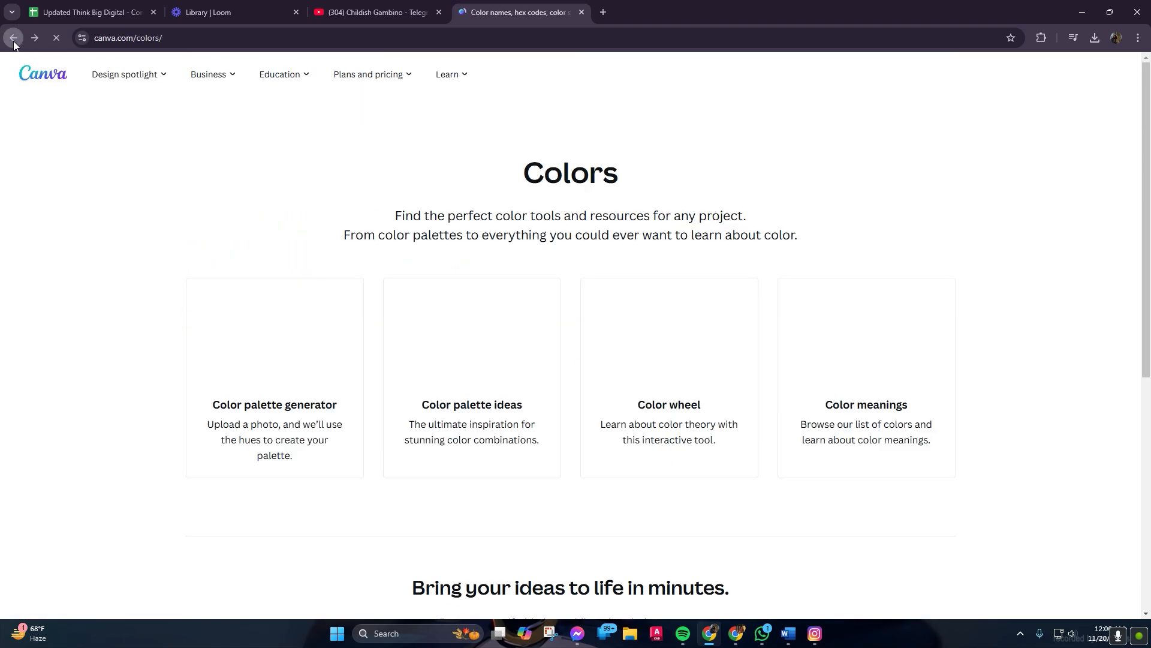
pyautogui.click(486, 342)
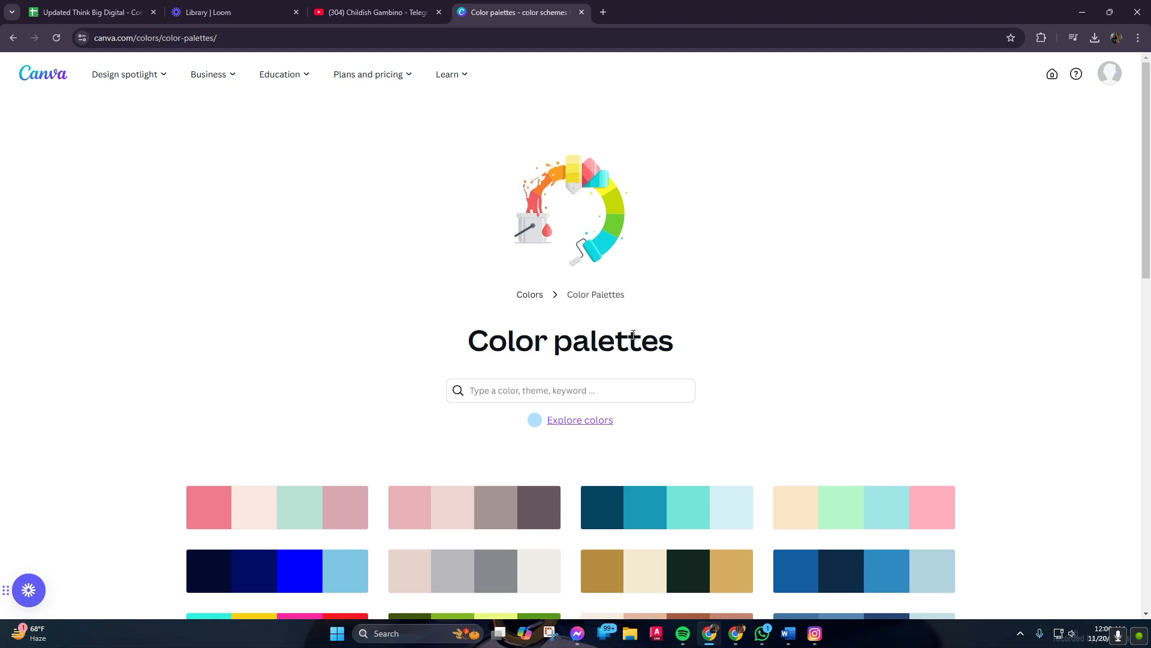
pyautogui.scroll(-5, 653, 405)
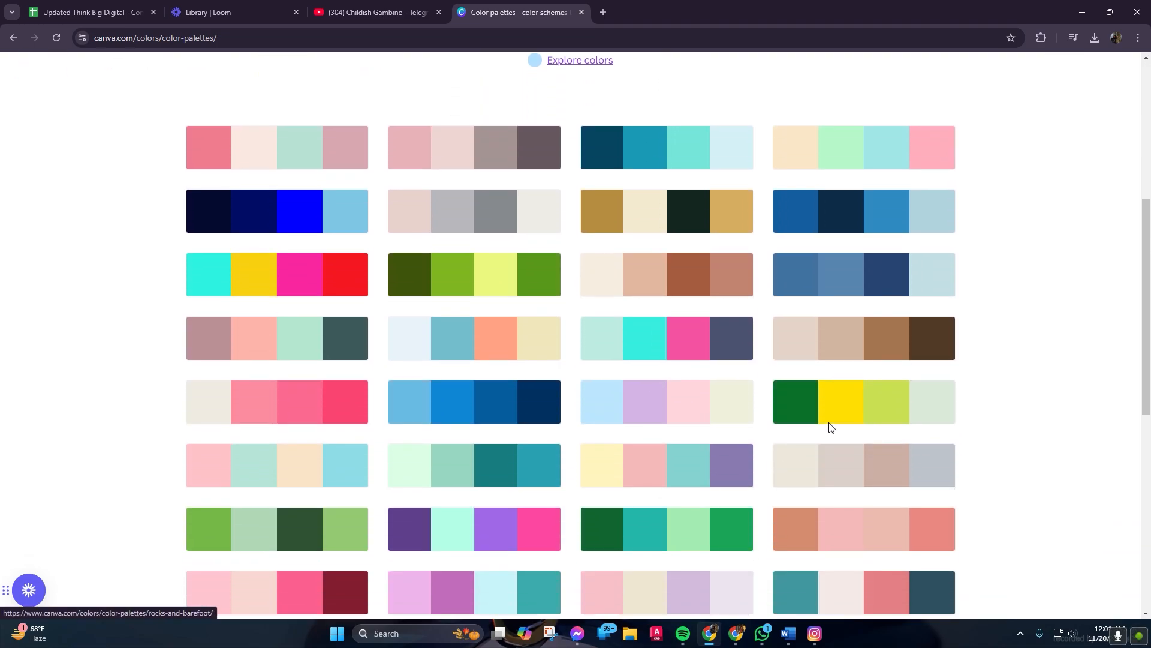
pyautogui.scroll(-3, 564, 551)
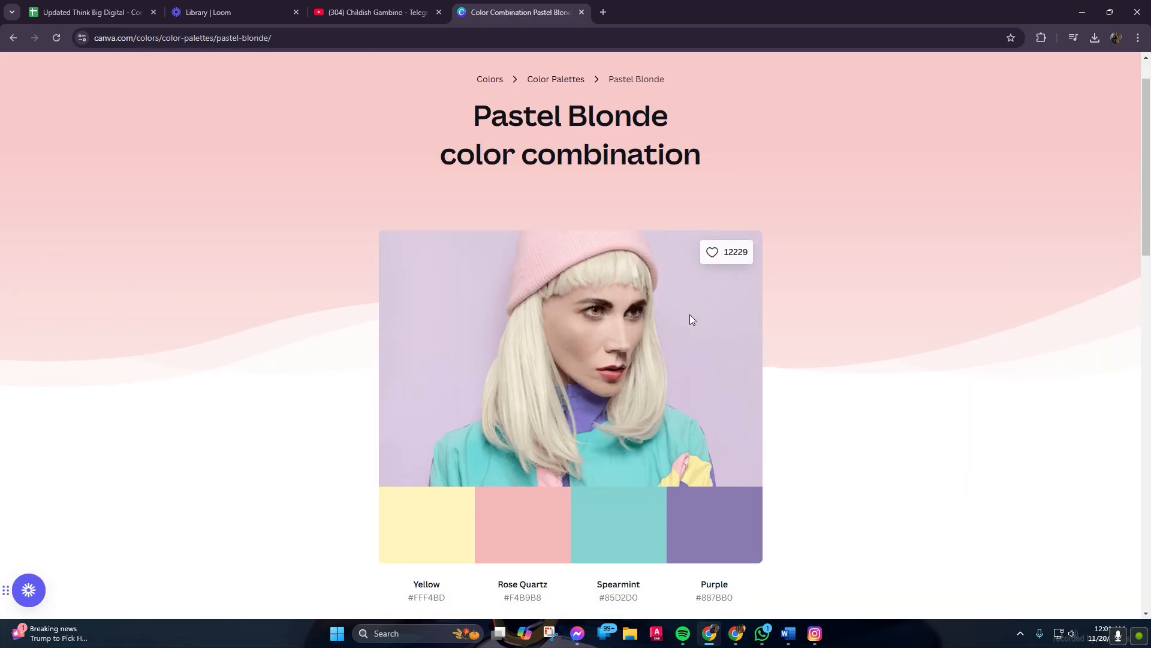
# Examine the Pastel Blonde page, including its hex codes and related combinations
pyautogui.scroll(-8, 689, 319)
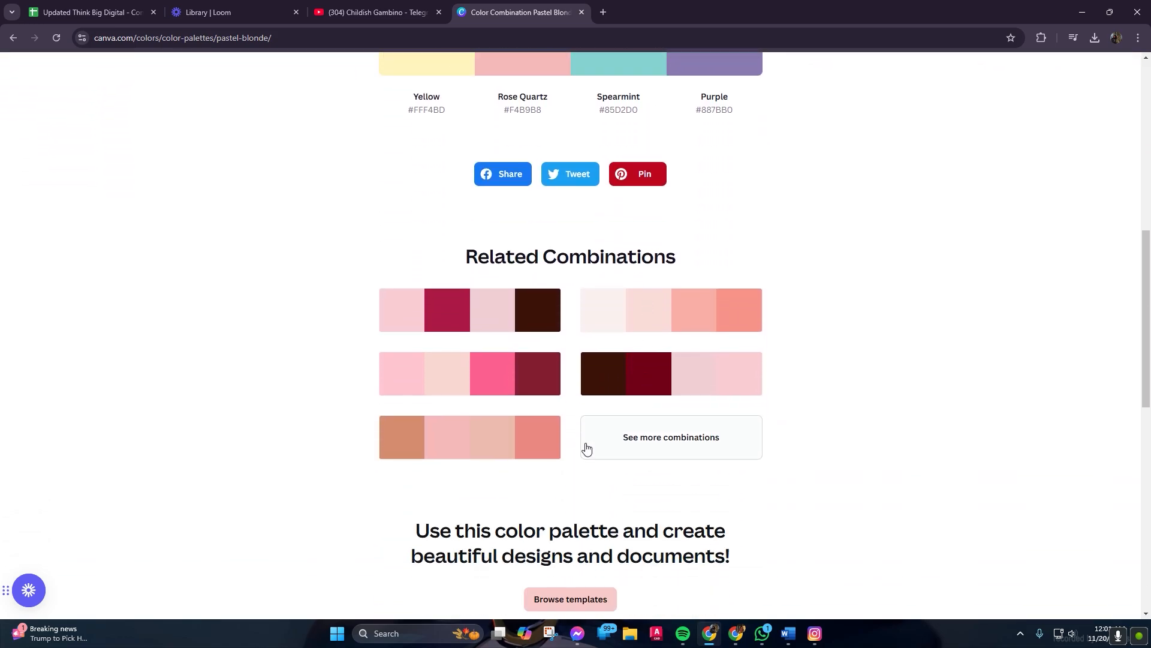
pyautogui.scroll(-2, 575, 459)
pyautogui.scroll(4, 606, 354)
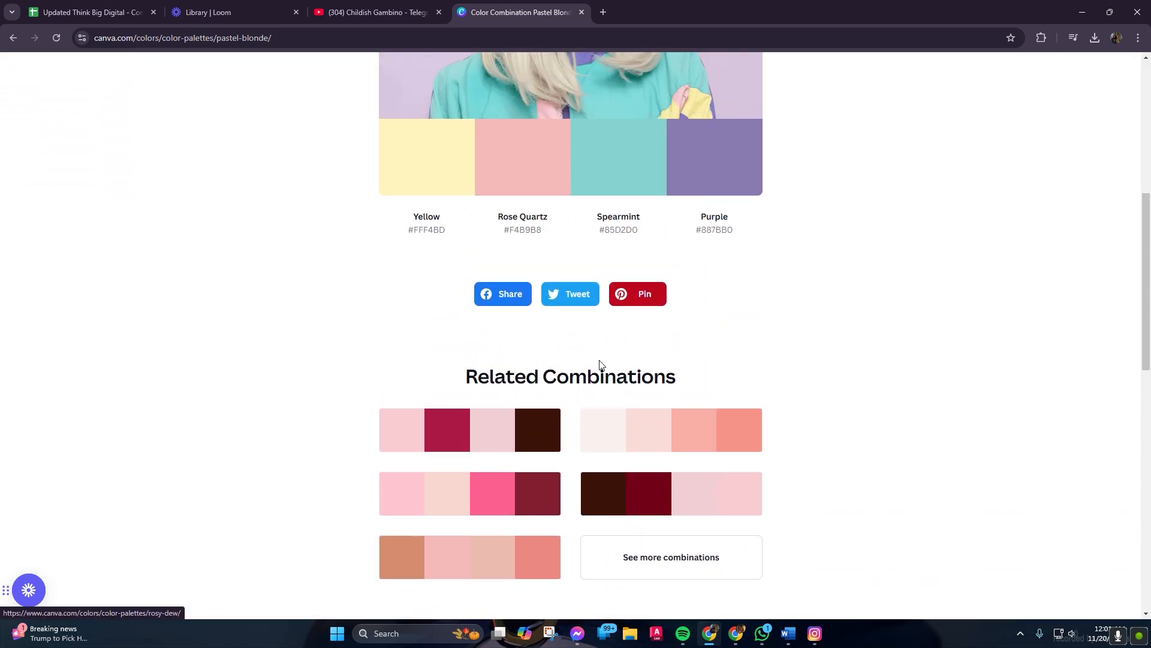
pyautogui.scroll(6, 594, 360)
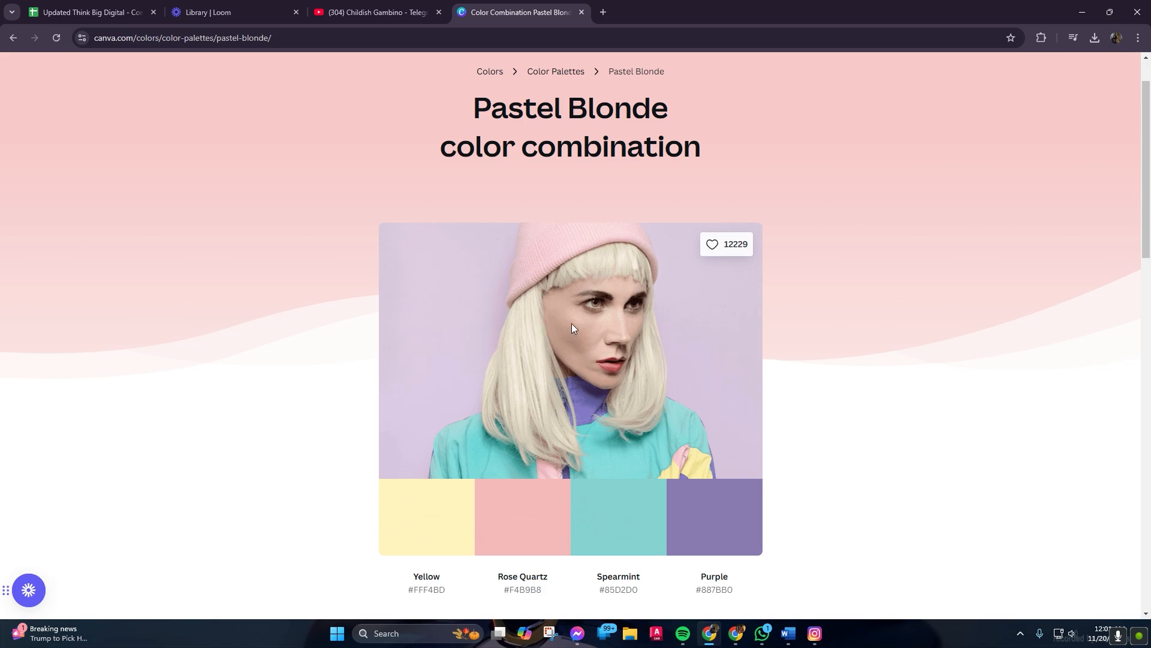
pyautogui.scroll(-3, 572, 329)
# Go back to the Colors page, open the Color wheel and pick the muted blue #5d7ea2 as base color
pyautogui.hotkey('alt', 'Left')
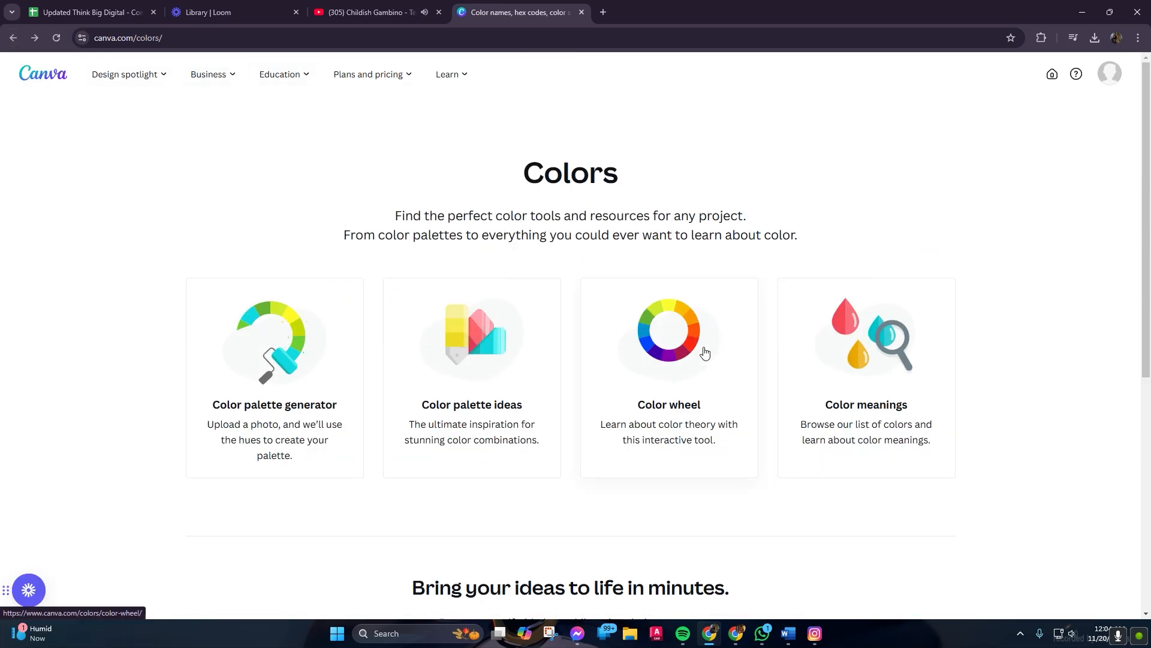
pyautogui.click(705, 354)
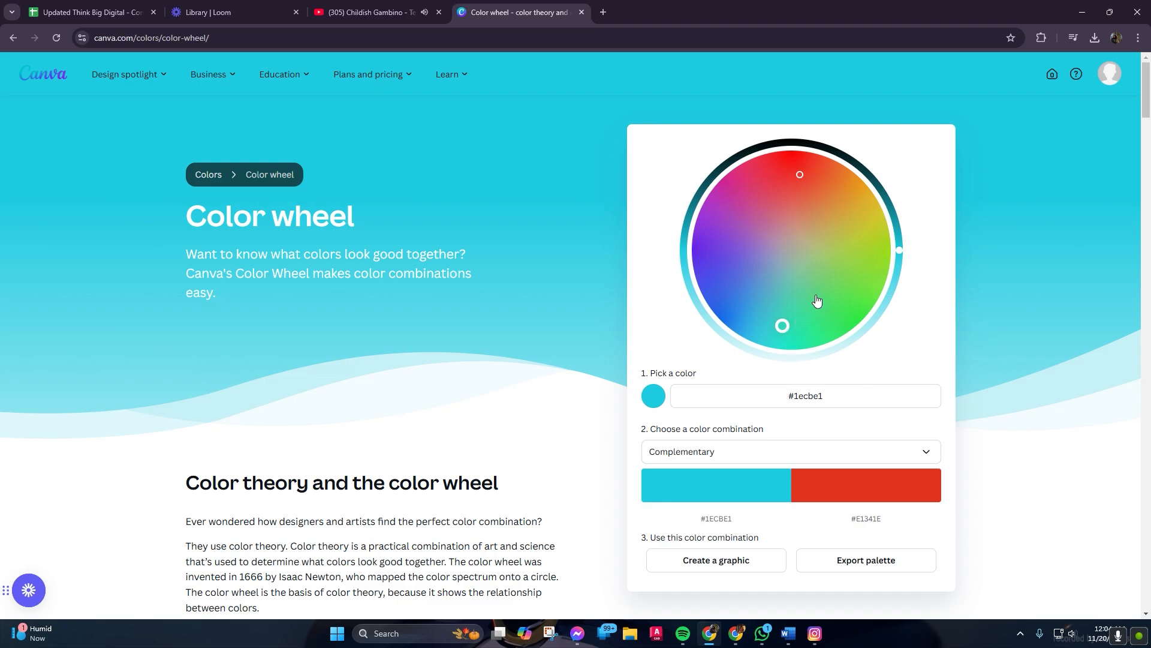
pyautogui.moveTo(816, 301); pyautogui.dragTo(776, 269)
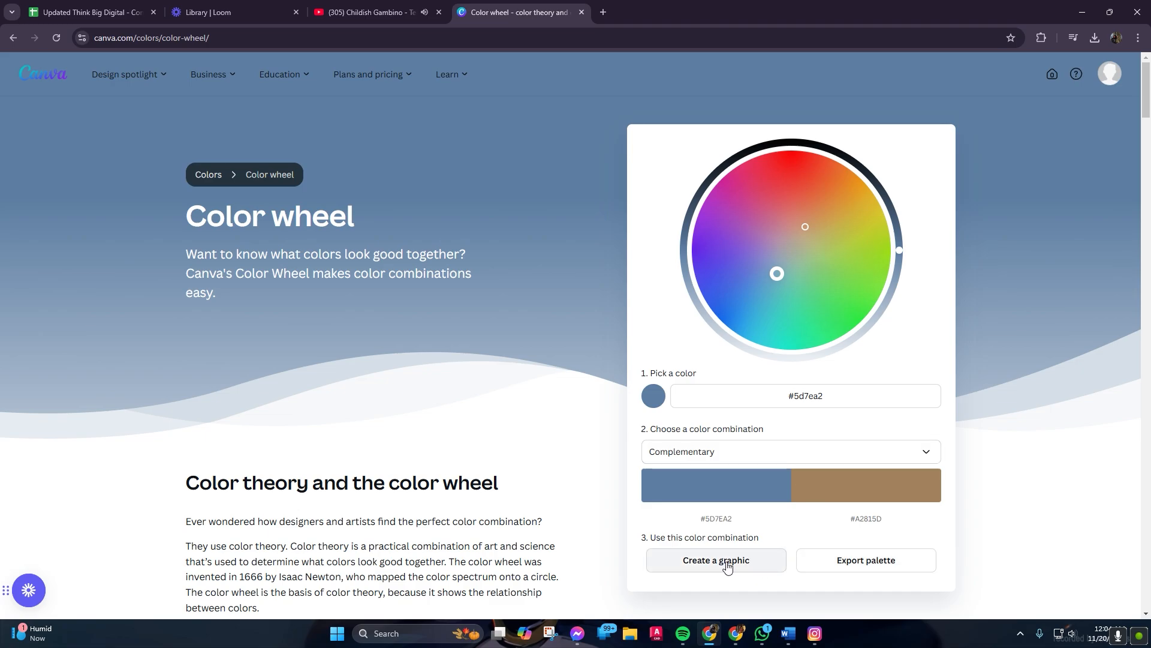
# Try the Monochromatic combination on the color wheel with base color #5d7fa2
pyautogui.click(750, 455)
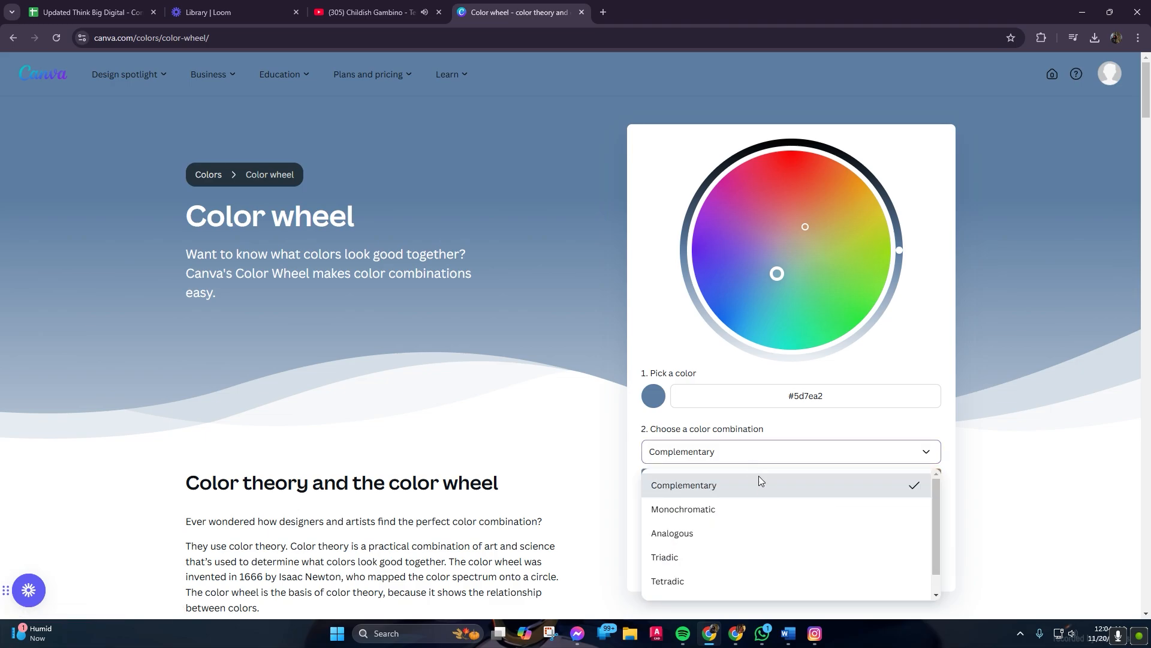
pyautogui.click(767, 517)
pyautogui.moveTo(776, 272)
pyautogui.mouseDown()
pyautogui.moveTo(784, 291)
pyautogui.moveTo(828, 270)
pyautogui.moveTo(802, 296)
pyautogui.moveTo(777, 273)
pyautogui.mouseUp()
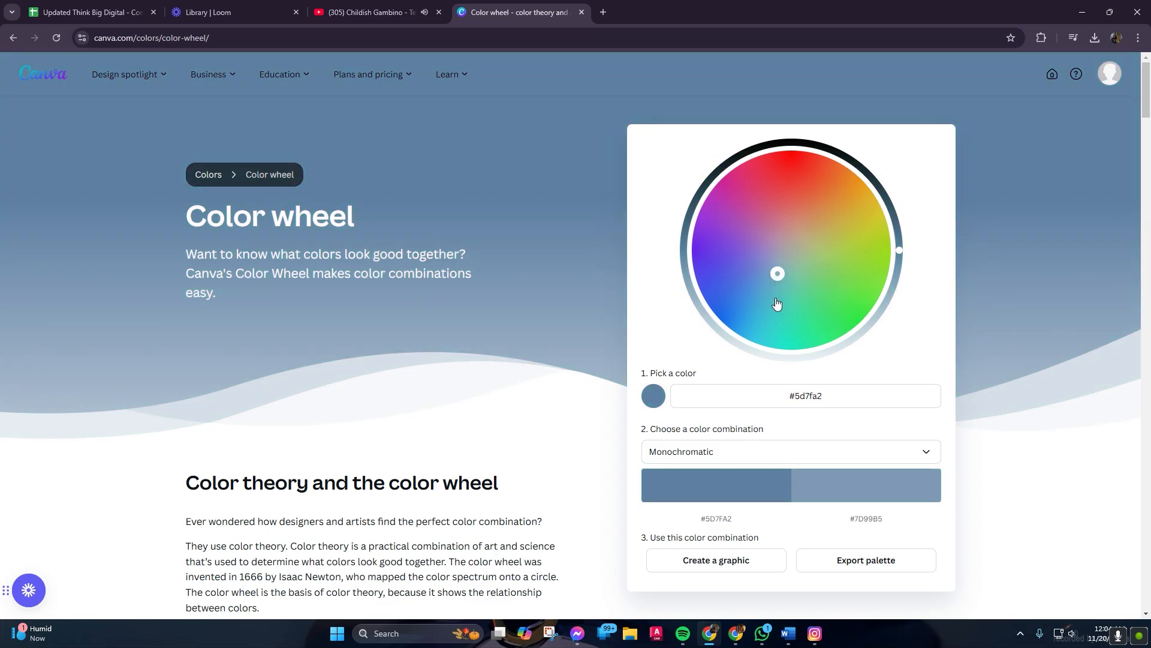
# Try the Analogous combination on the color wheel and shift the base color to turquoise #39c6bb
pyautogui.click(763, 448)
pyautogui.click(764, 533)
pyautogui.moveTo(777, 272); pyautogui.dragTo(795, 305)
# Try the Triadic combination and settle on a Complementary pairing with the red base color #c23d40
pyautogui.click(776, 453)
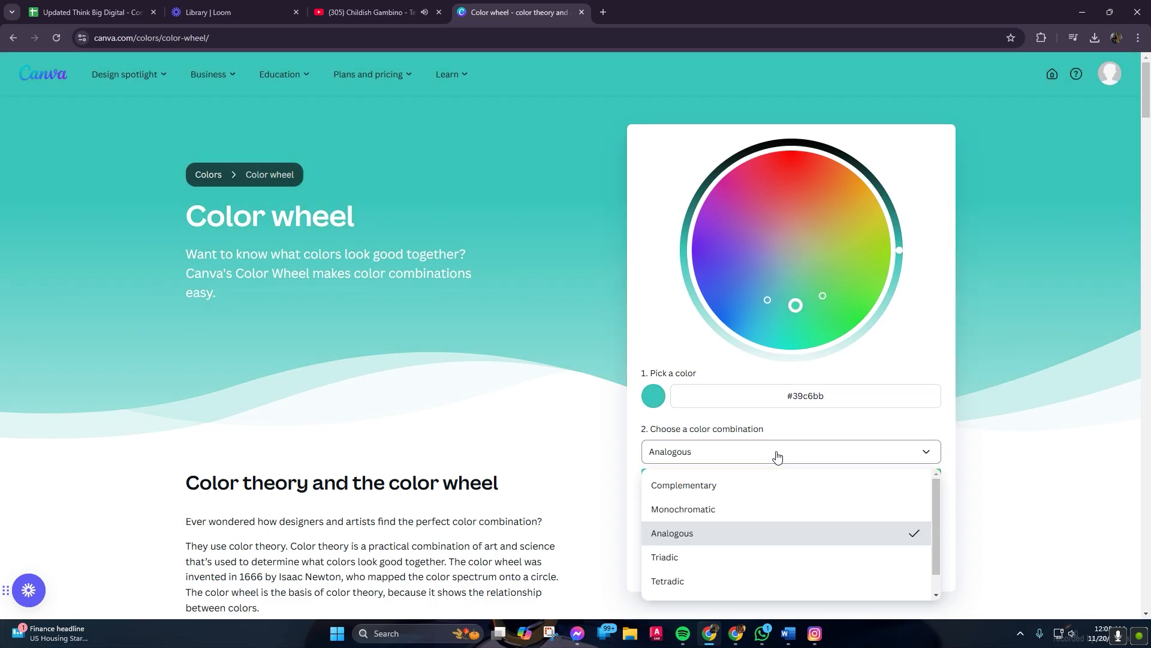
pyautogui.click(733, 558)
pyautogui.moveTo(796, 305); pyautogui.dragTo(819, 292)
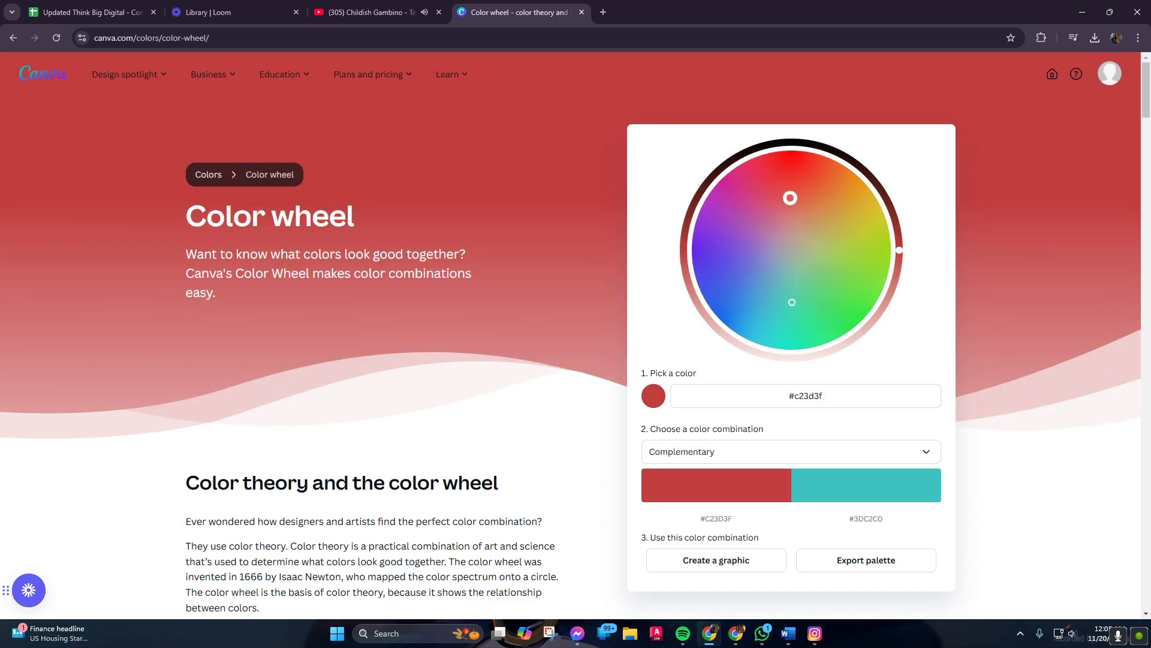
# View the design templates offered for creating a graphic with the red and turquoise combination, and return to the color wheel
pyautogui.click(759, 561)
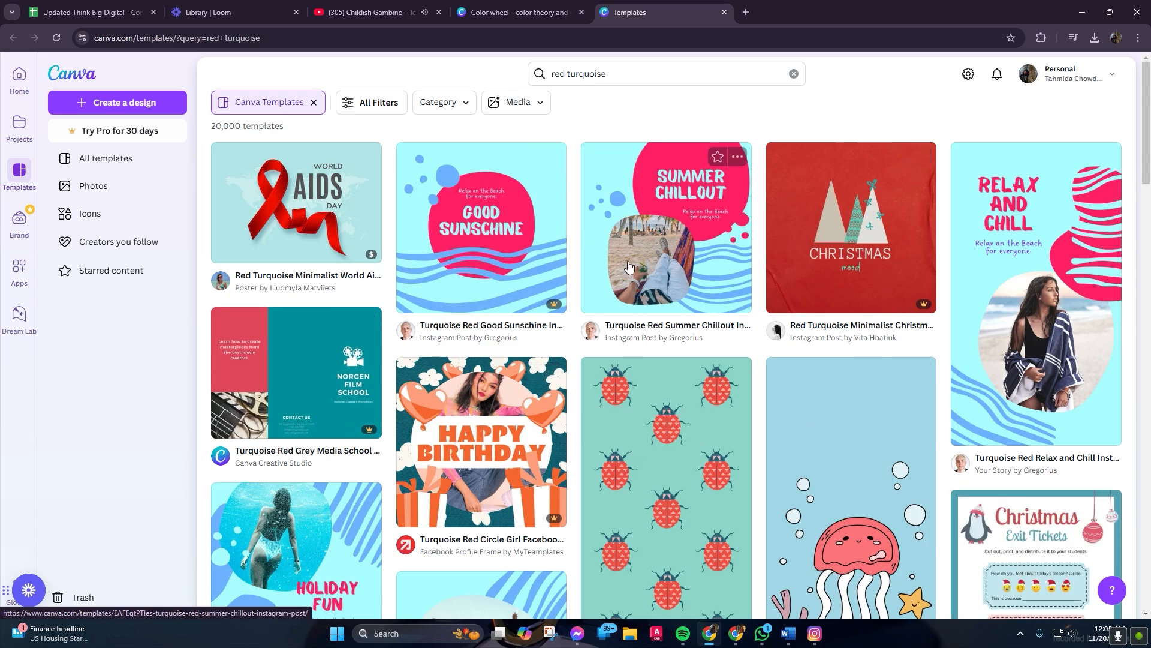
pyautogui.click(497, 6)
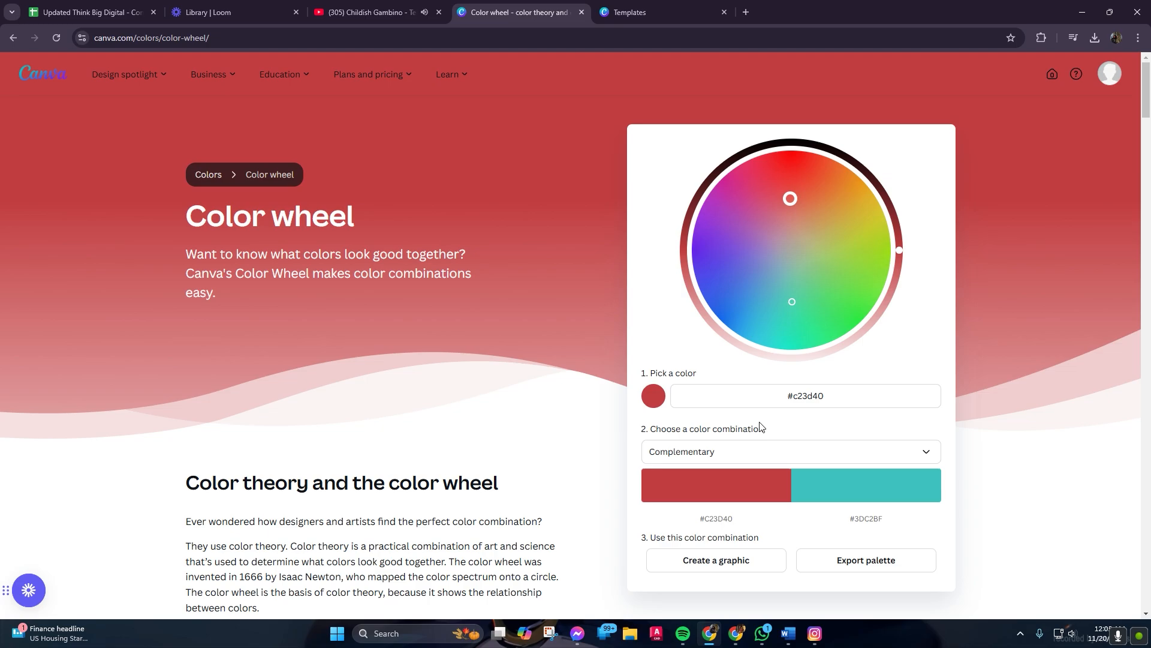
# Export the red and turquoise palette as a PDF and save it as colorpalettes in the Images folder
pyautogui.click(878, 560)
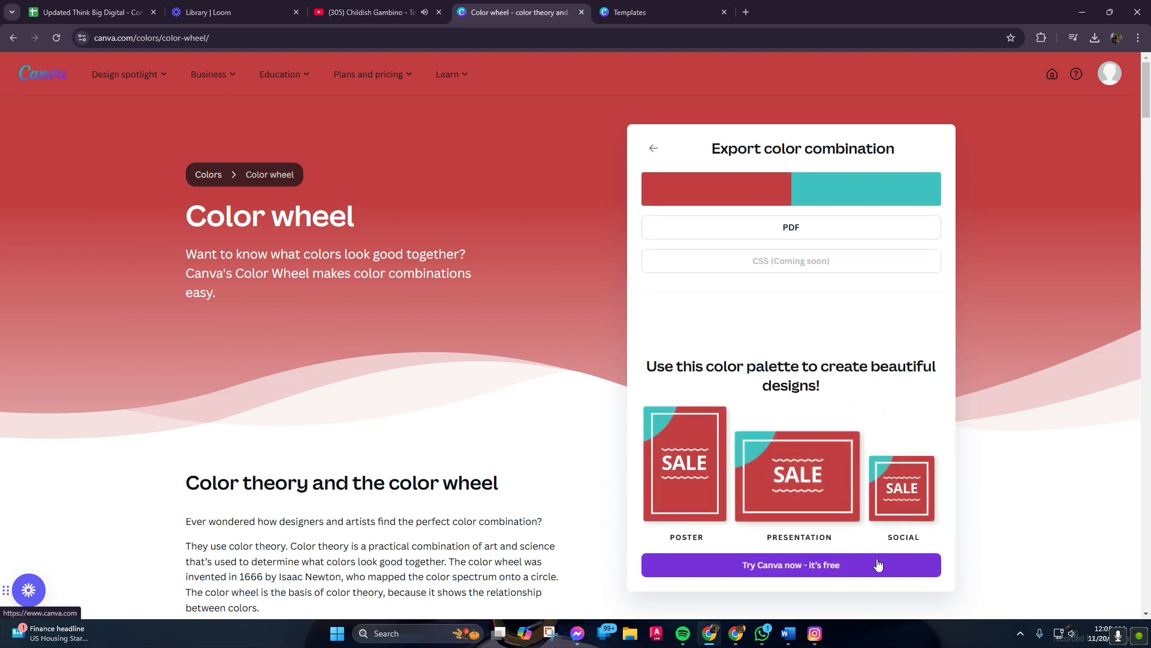
pyautogui.click(824, 234)
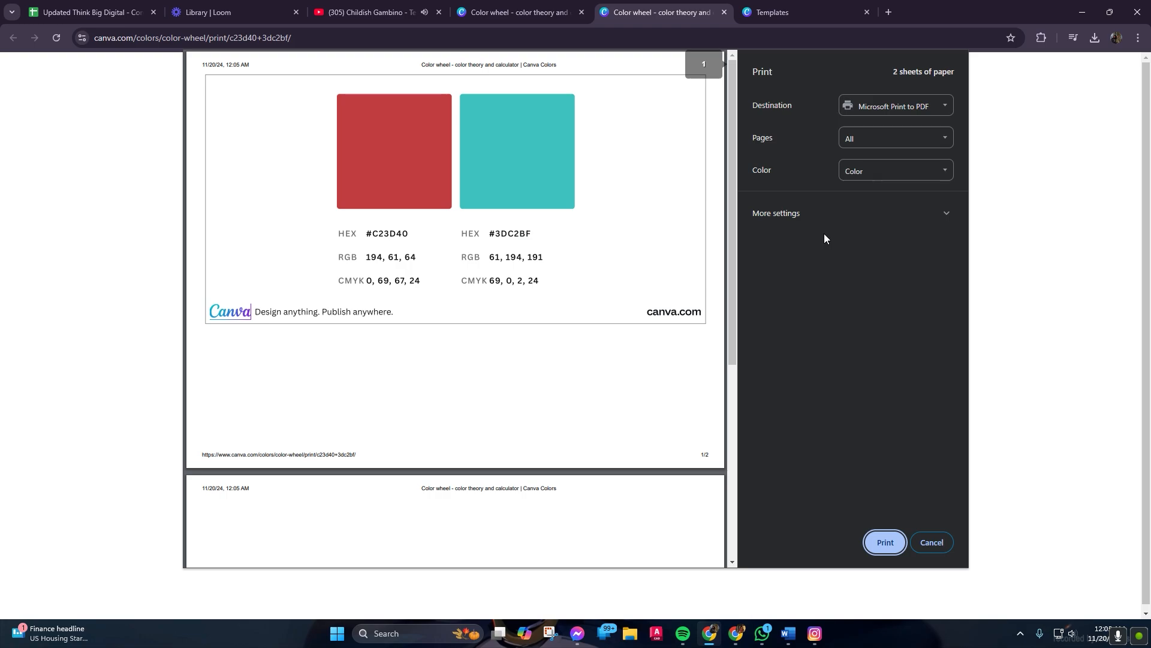
pyautogui.click(872, 542)
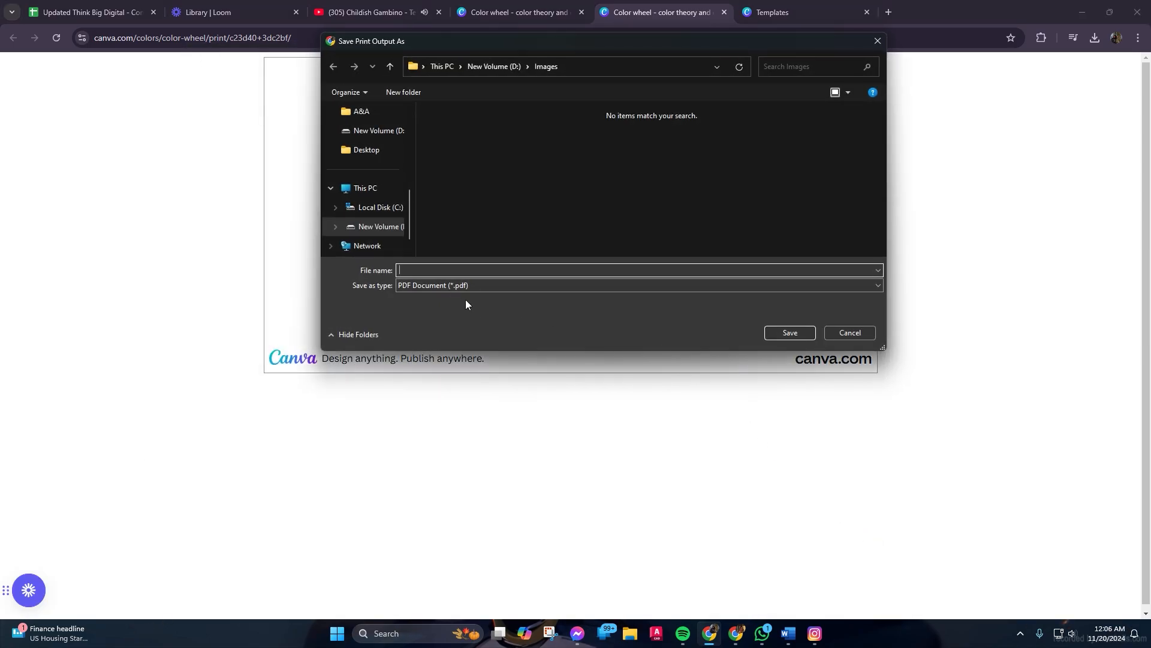
pyautogui.write('colorpalettes')
pyautogui.press('Return')
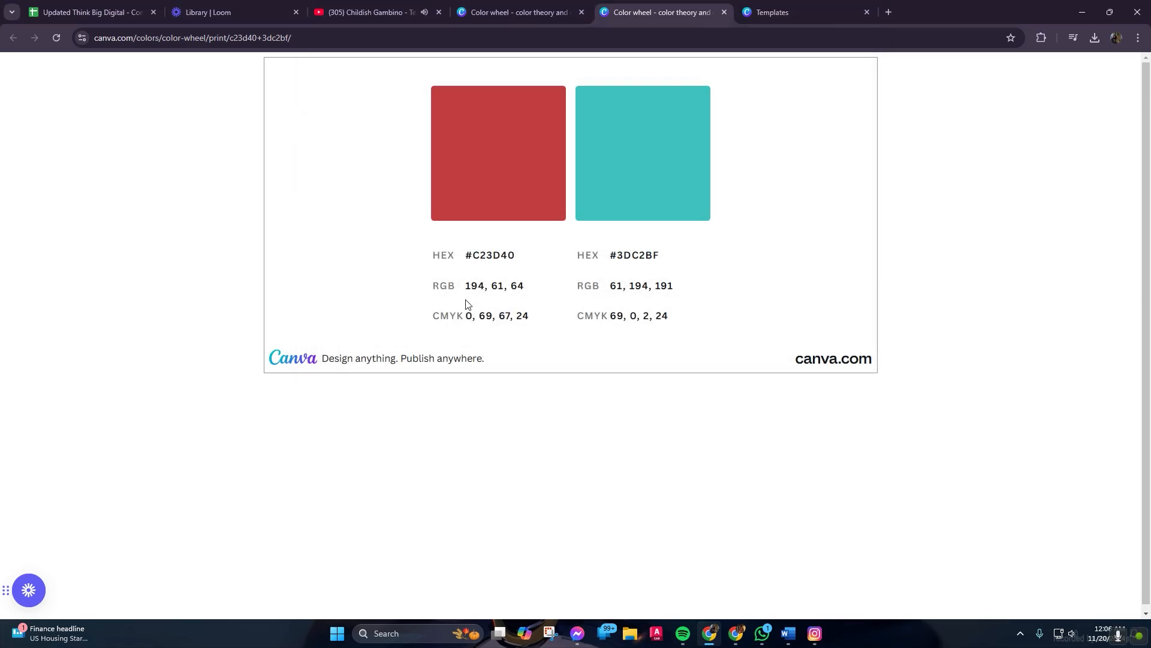
# Go back to the Colors page, open Color meanings and browse the color tiles
pyautogui.click(520, 10)
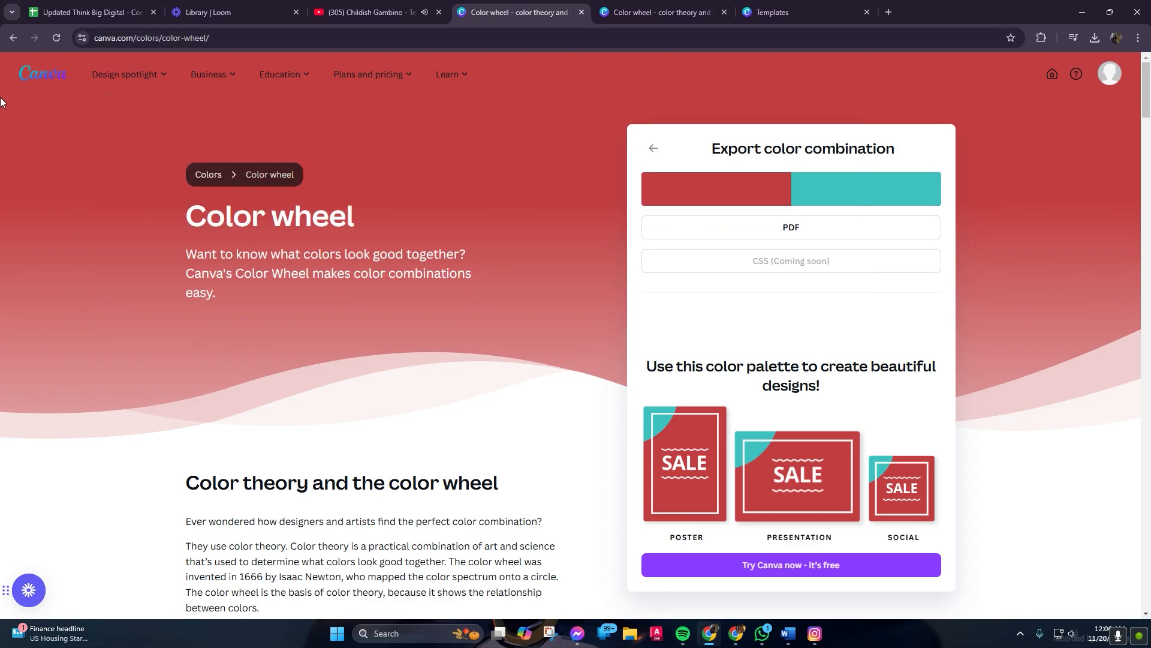
pyautogui.click(15, 37)
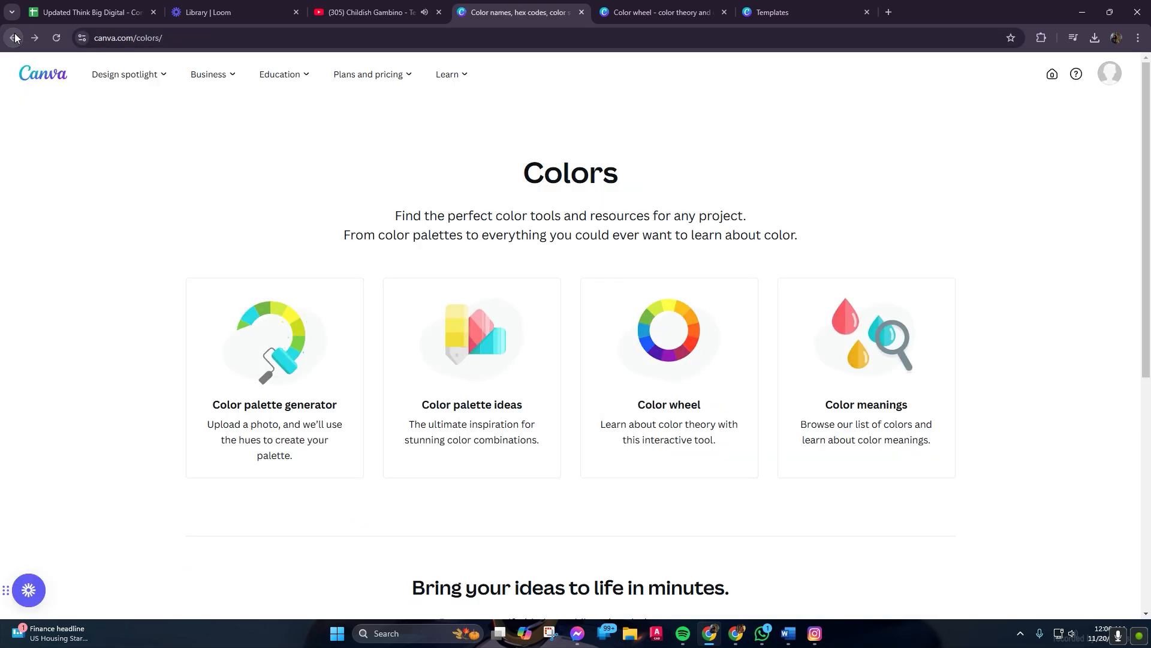
pyautogui.click(818, 394)
pyautogui.scroll(-9, 504, 355)
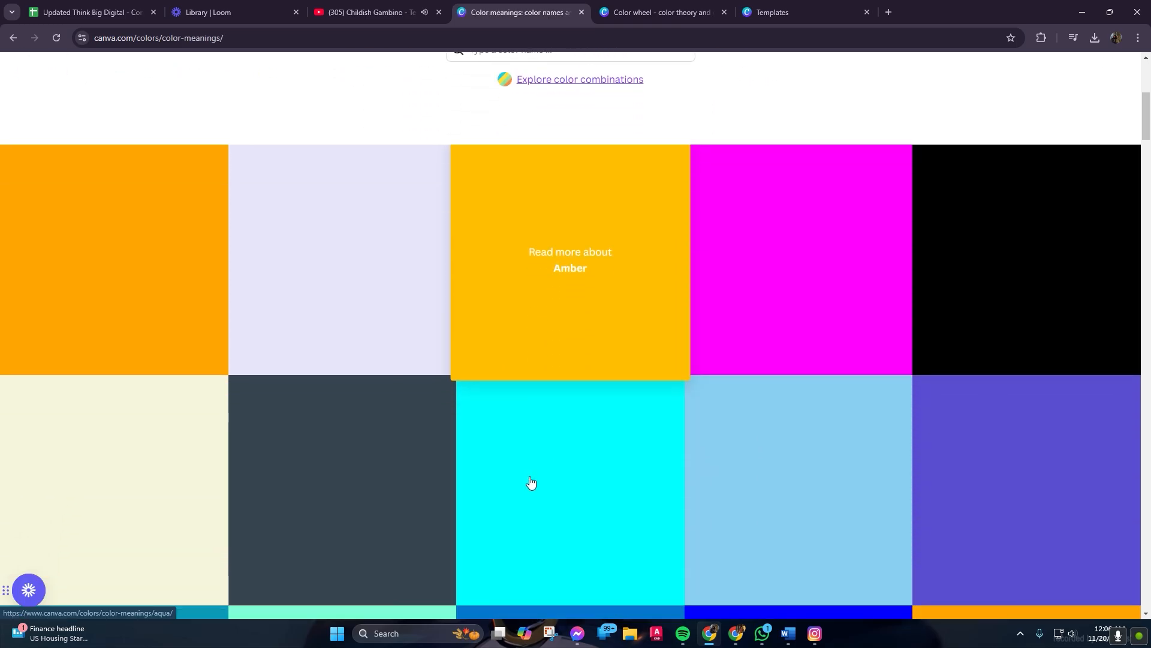
pyautogui.scroll(-1, 542, 496)
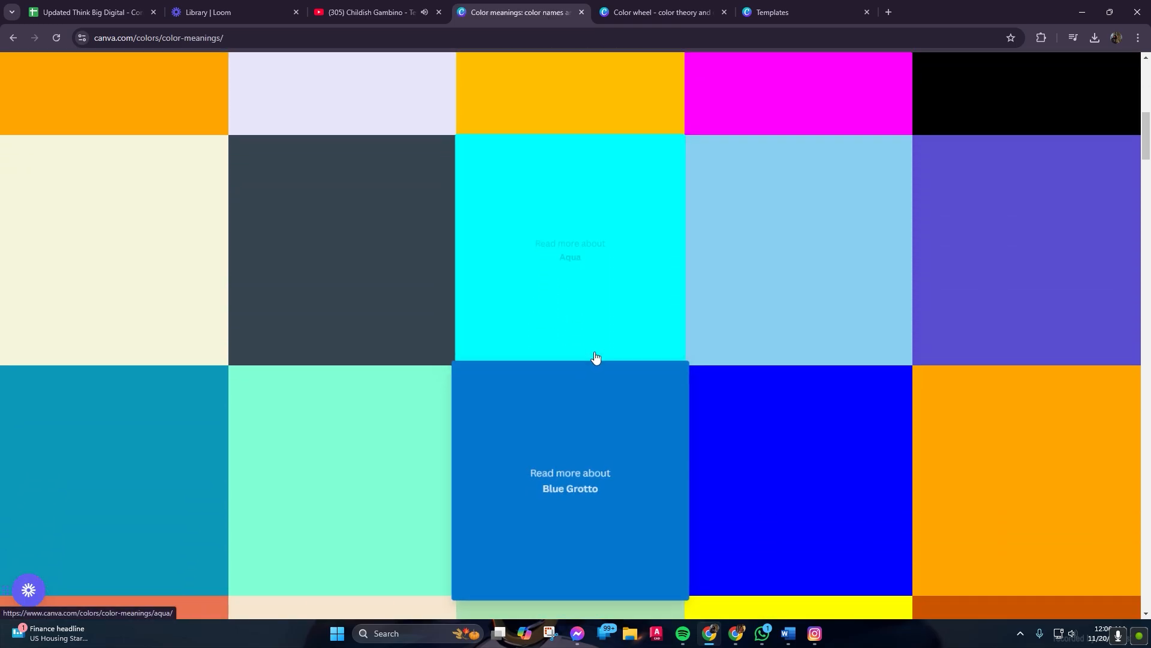
# Open the Aqua color meaning, read through its description and color conversion table, and return to the main Colors page
pyautogui.click(603, 301)
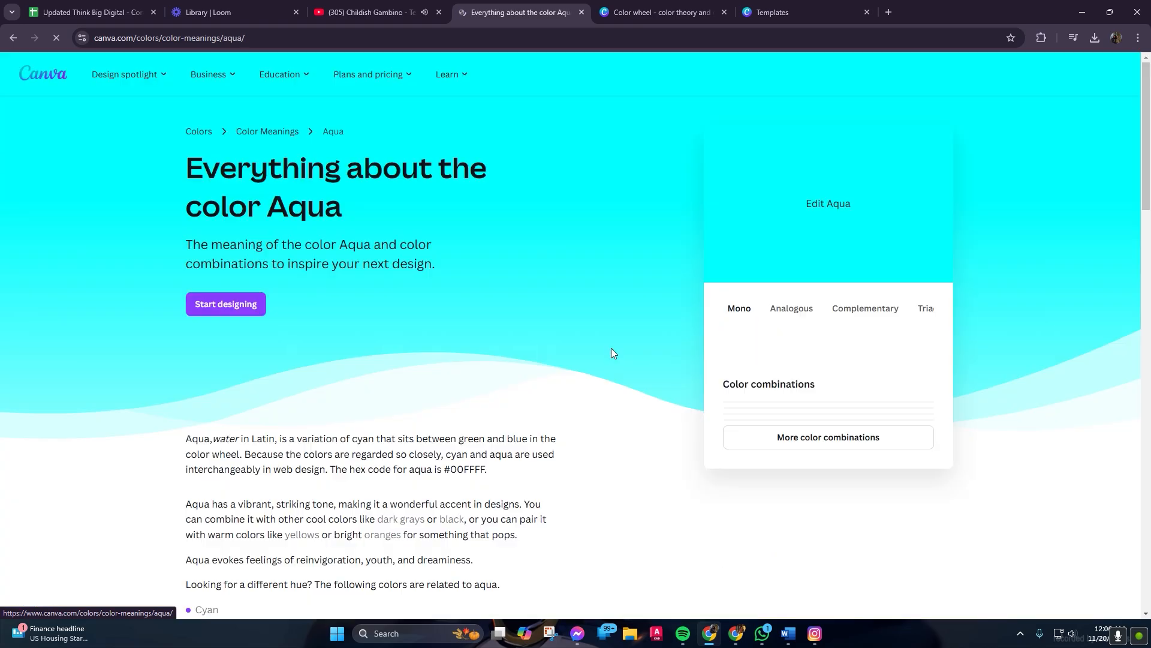
pyautogui.scroll(-5, 616, 380)
pyautogui.scroll(-2, 618, 382)
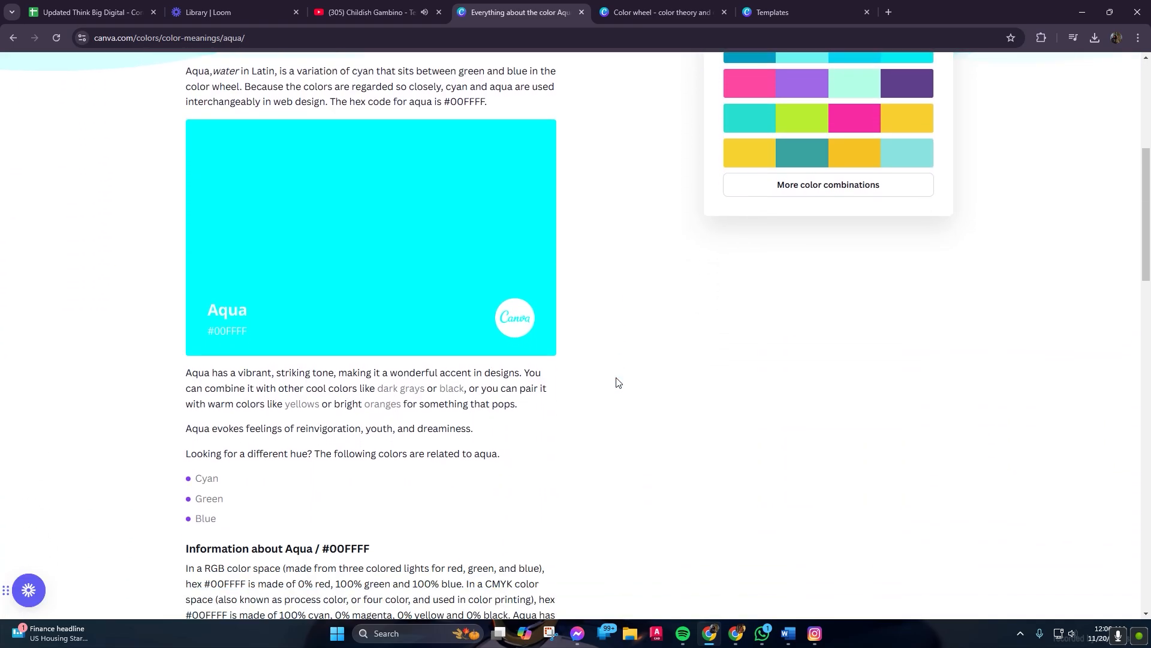
pyautogui.scroll(-13, 619, 382)
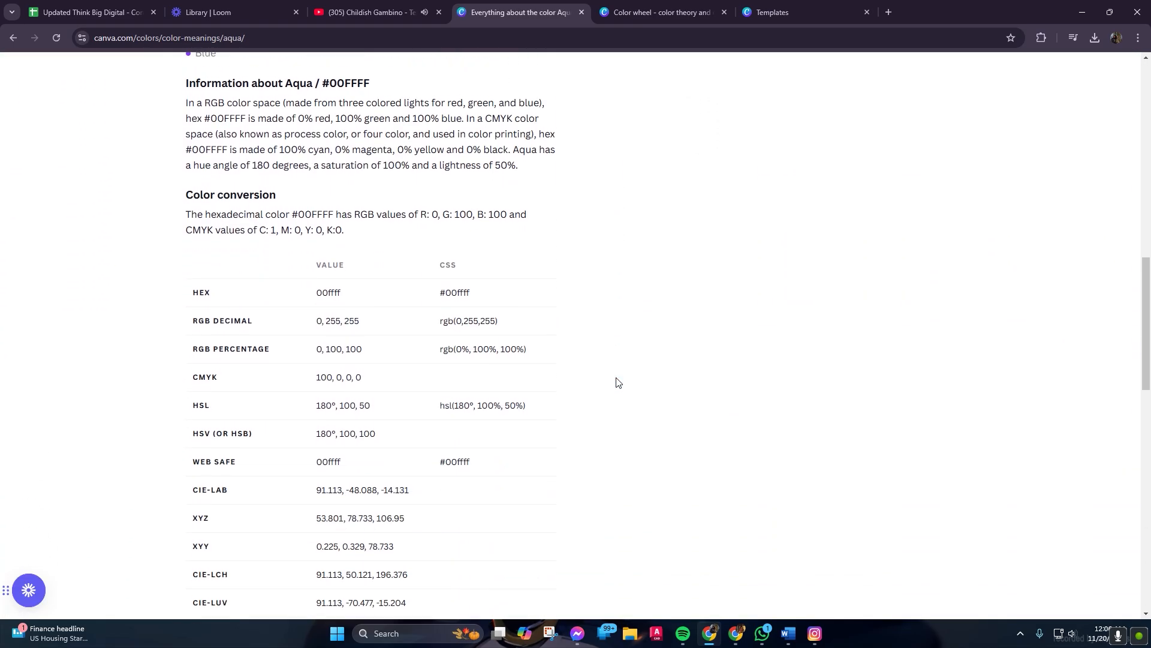
pyautogui.scroll(-1, 619, 382)
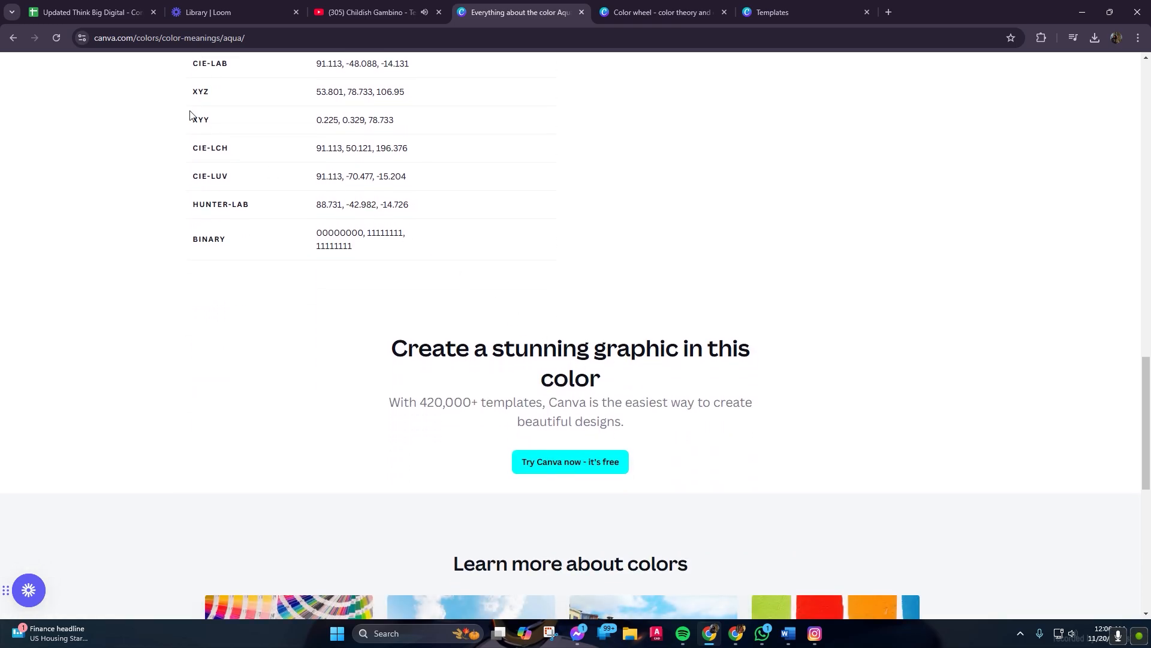
pyautogui.click(14, 38)
pyautogui.click(13, 38)
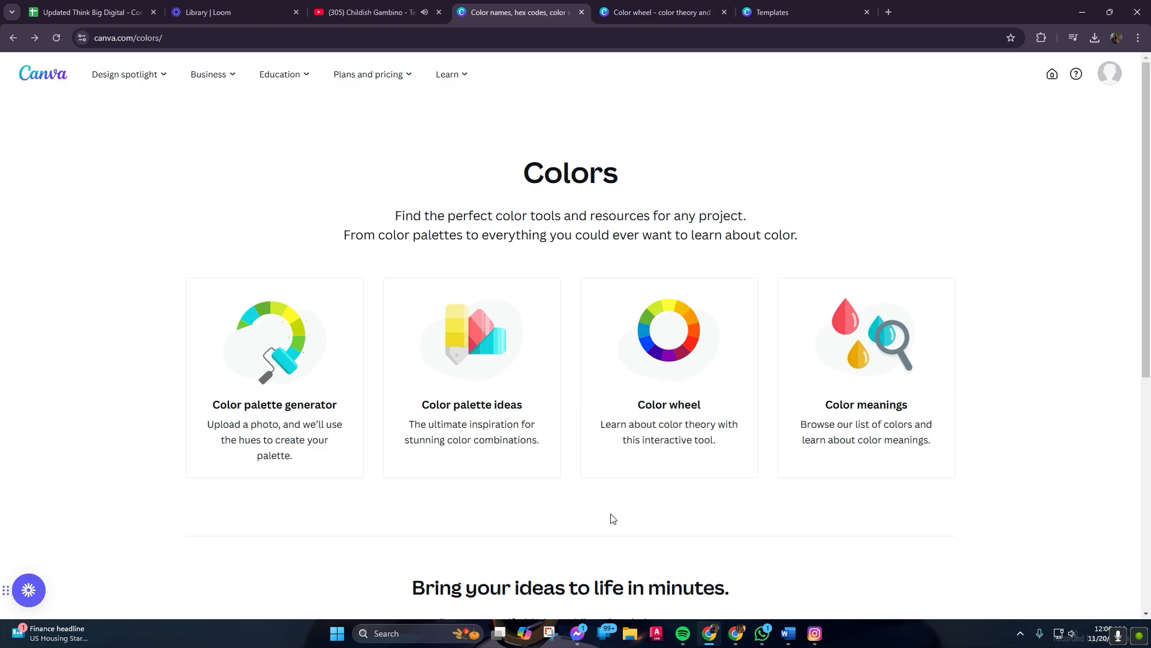
pyautogui.hotkey('alt', 'z')
pyautogui.click(522, 214)
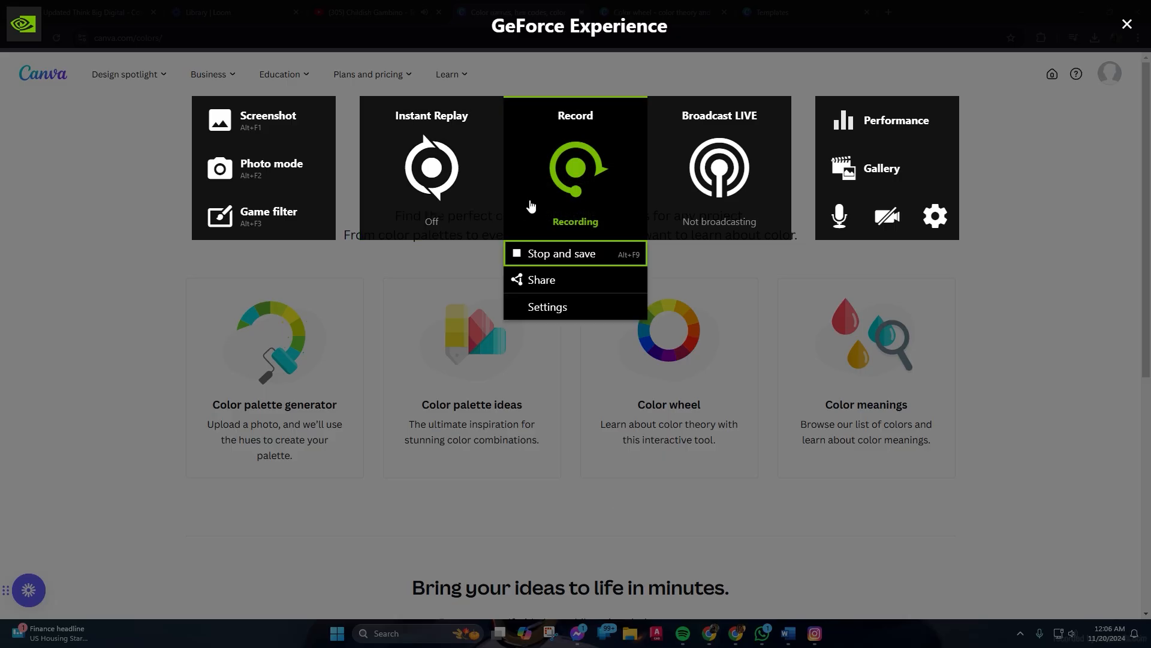